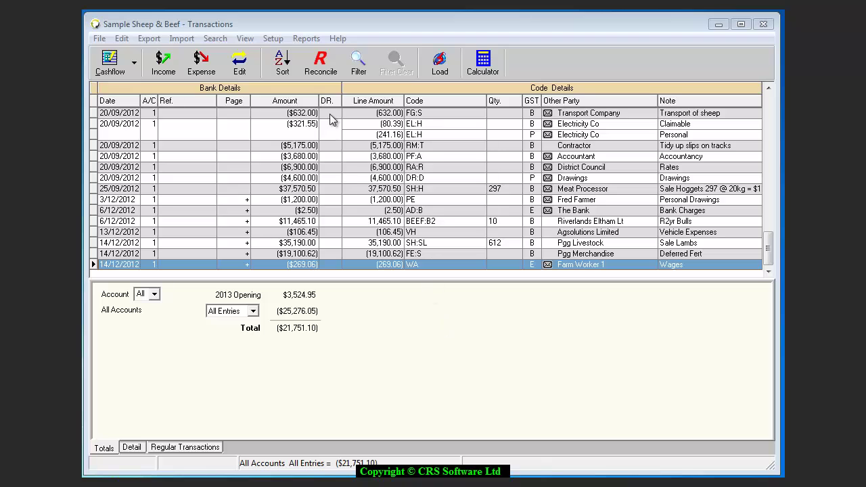
Configure online banking for the National Bank product, using the default note from Cashmanager codes.
left_click(273, 39)
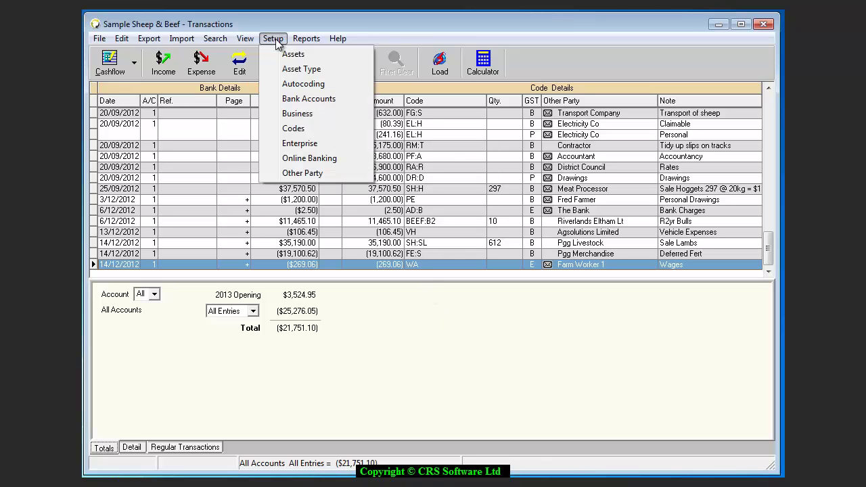
left_click(292, 160)
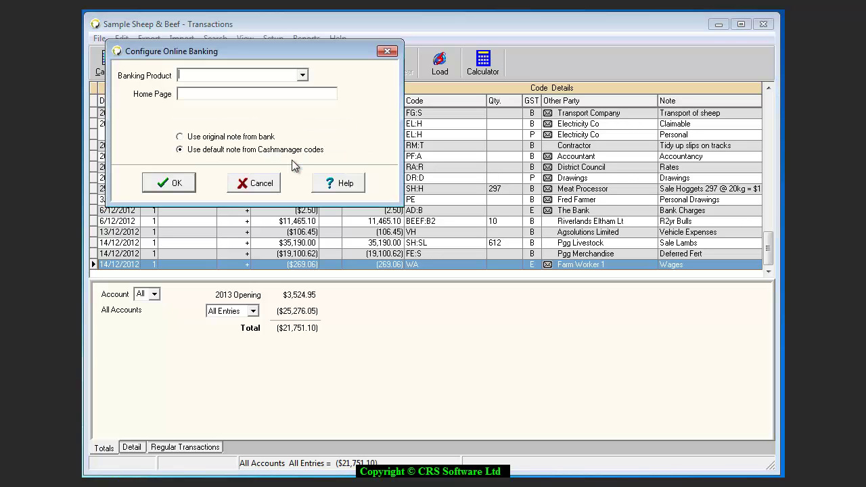
left_click(302, 76)
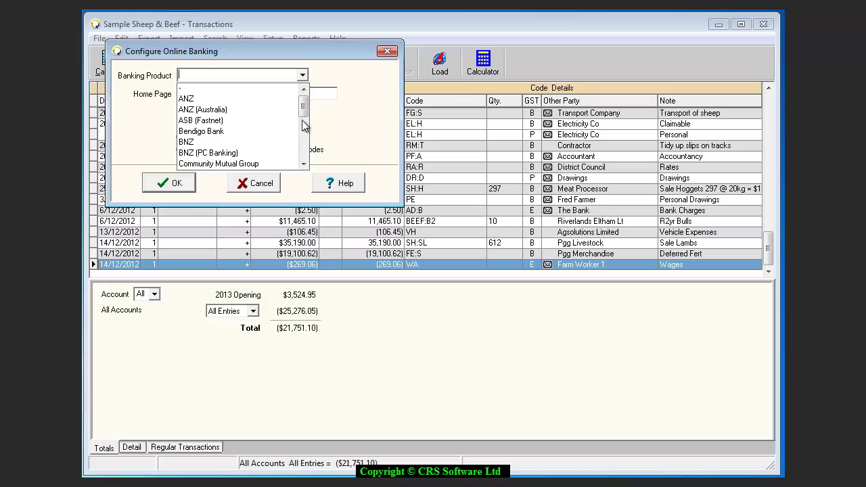
left_click(304, 164)
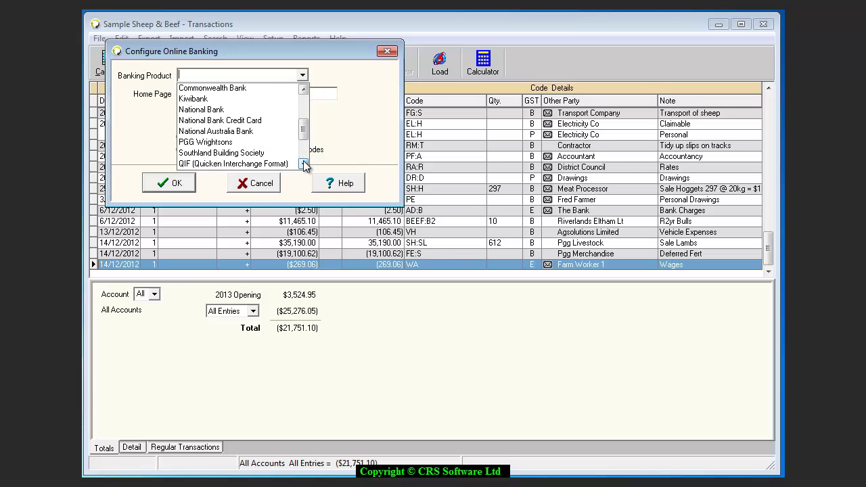
left_click(228, 110)
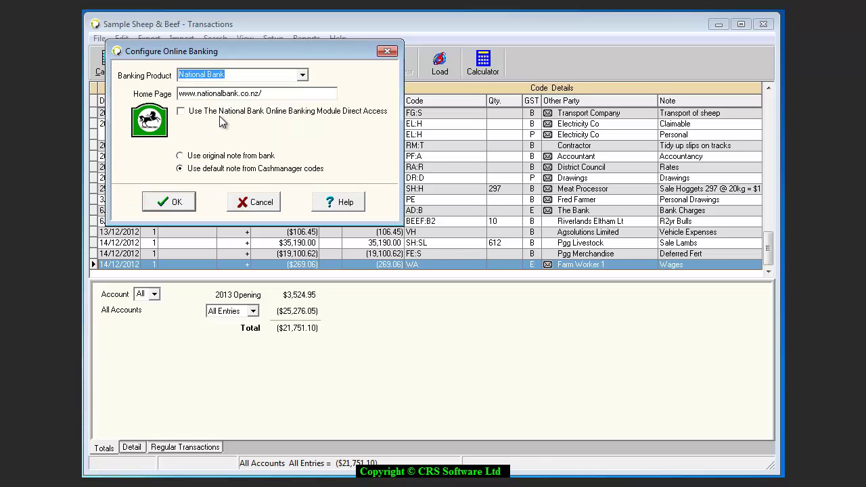
left_click(208, 157)
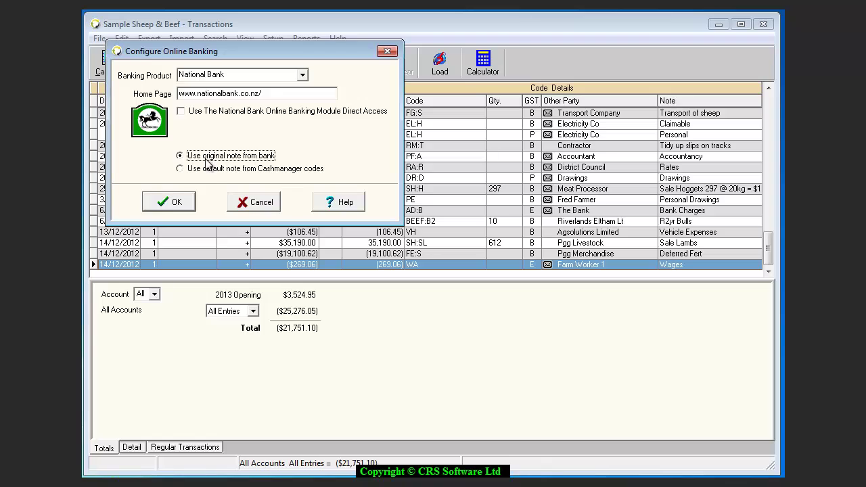
left_click(209, 170)
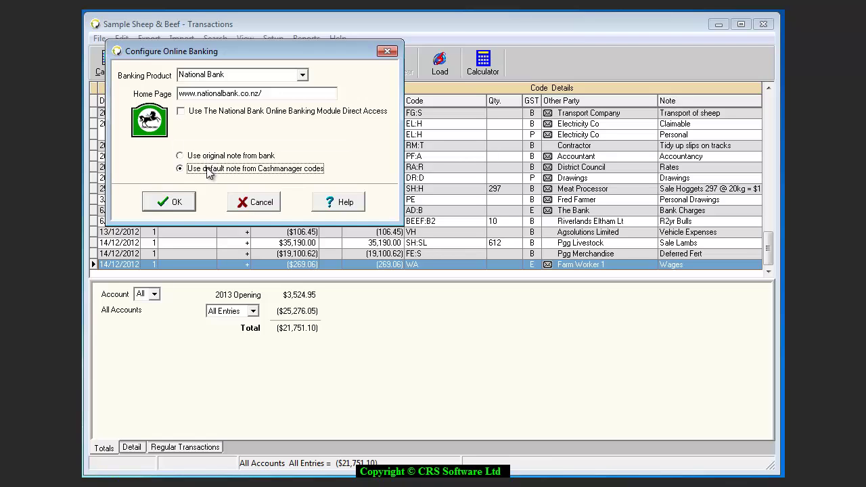
left_click(173, 202)
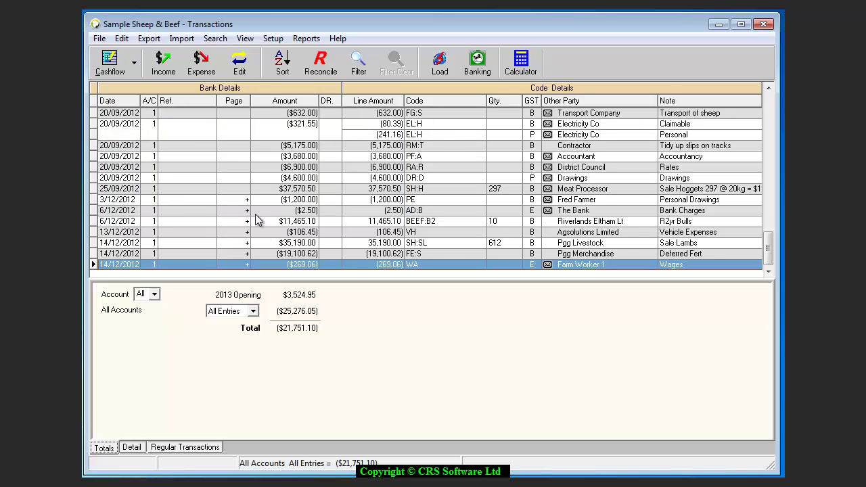
left_click(182, 40)
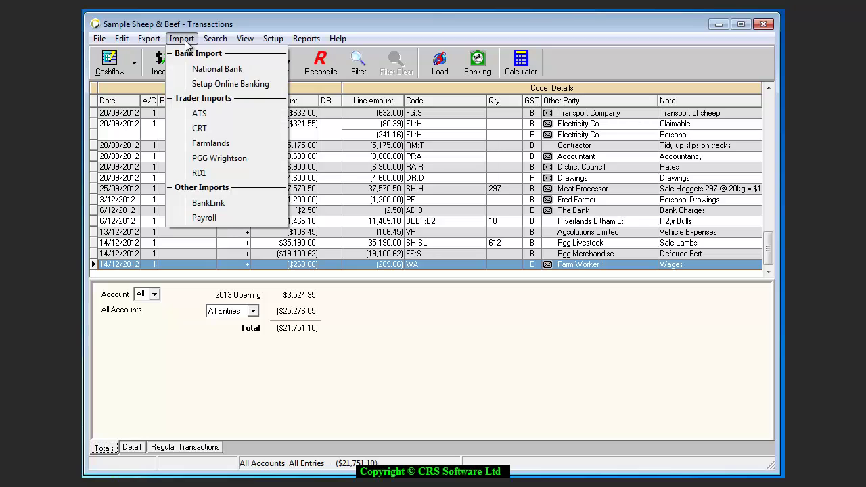
left_click(203, 69)
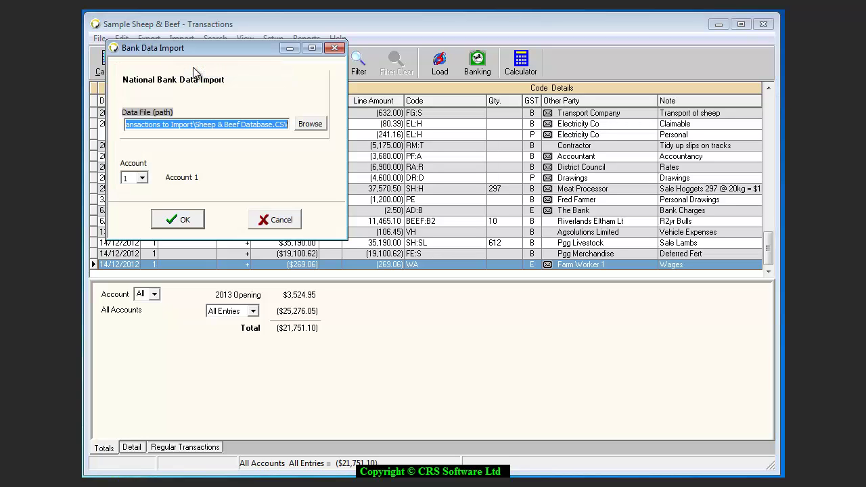
left_click(268, 222)
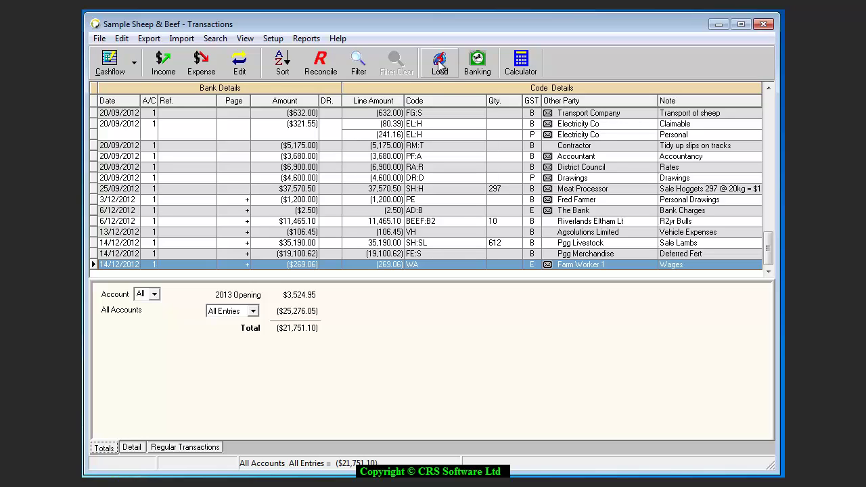
Load the National Bank transactions from Sheep & Beef Database.CSV in the Bank Transactions to Import folder into Account 1.
left_click(438, 62)
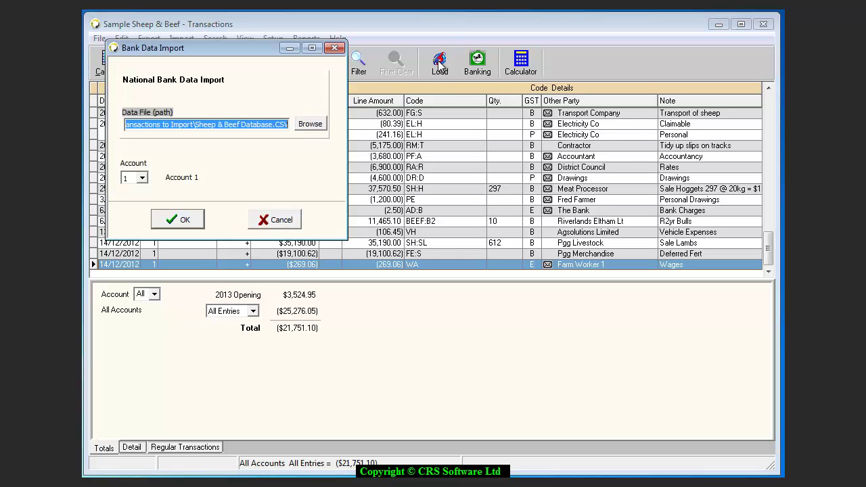
left_click(308, 125)
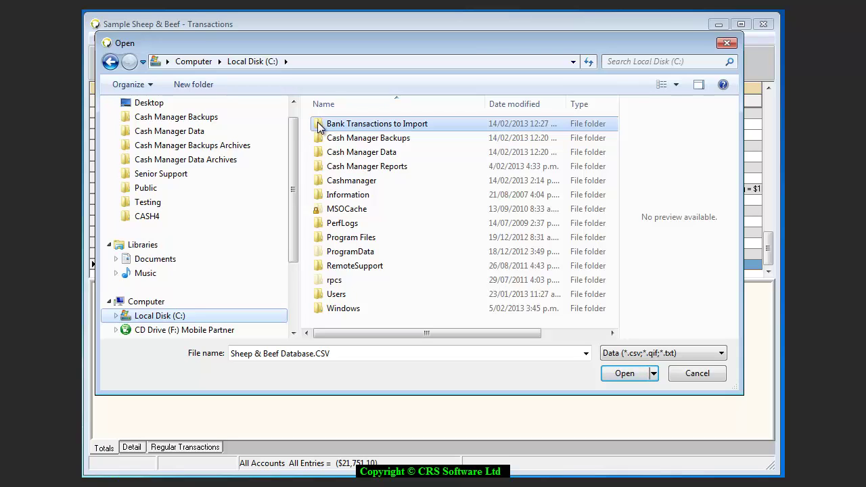
double_click(320, 126)
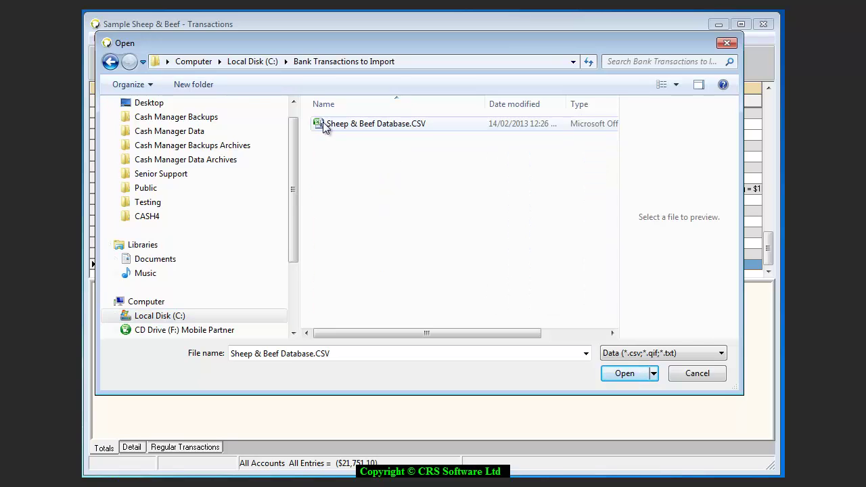
left_click(324, 127)
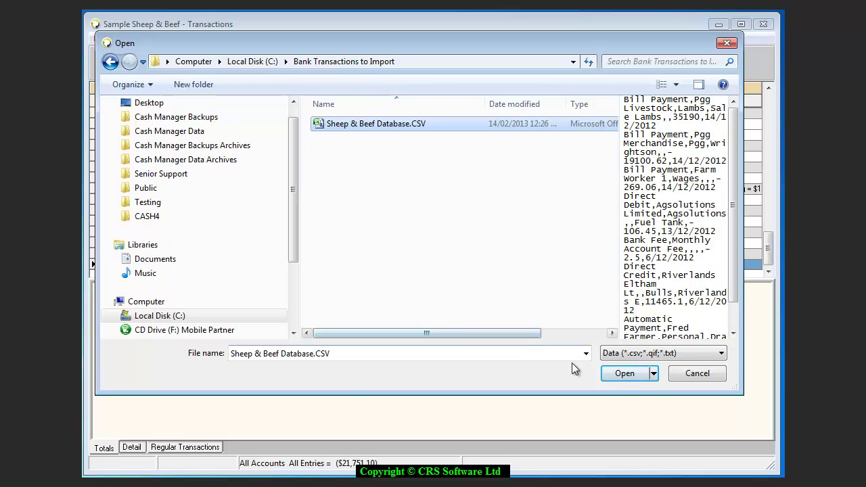
left_click(620, 374)
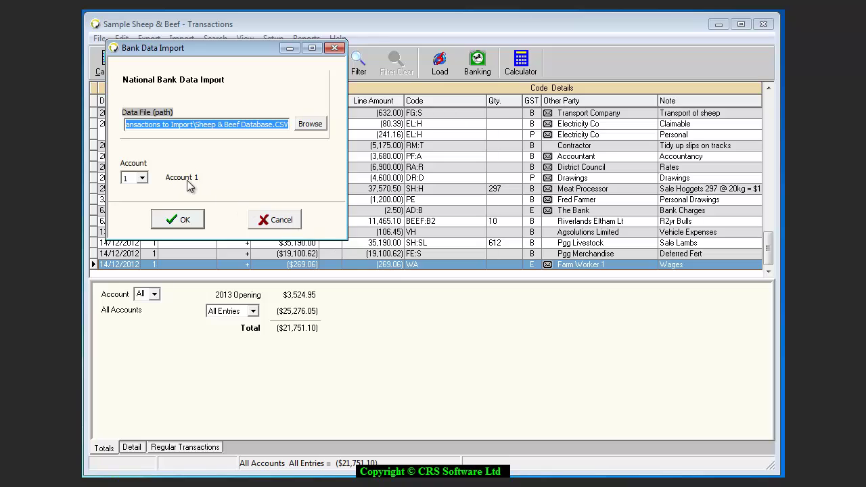
left_click(142, 178)
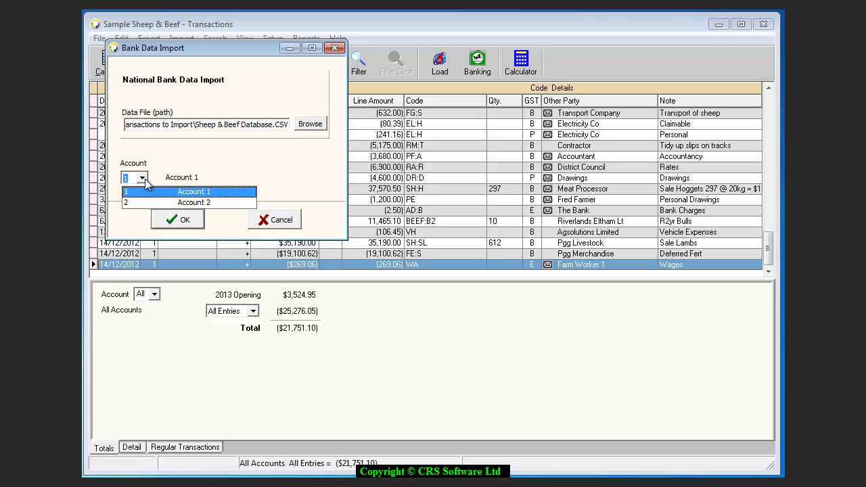
left_click(144, 194)
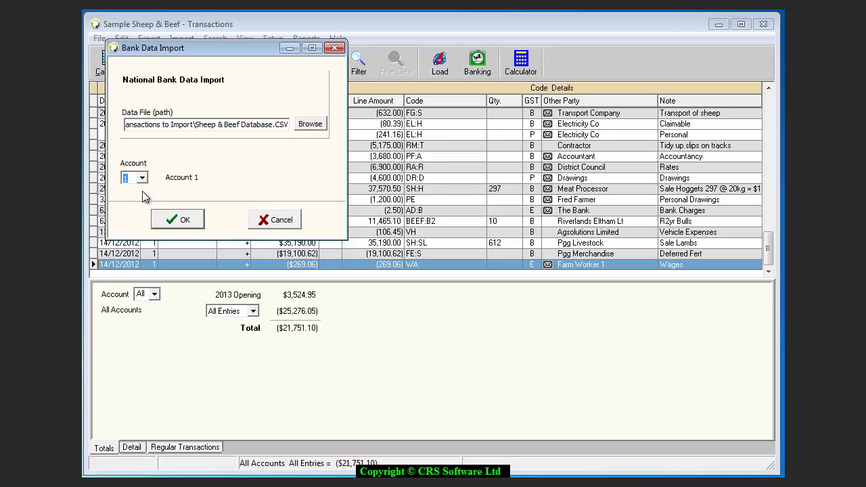
left_click(182, 222)
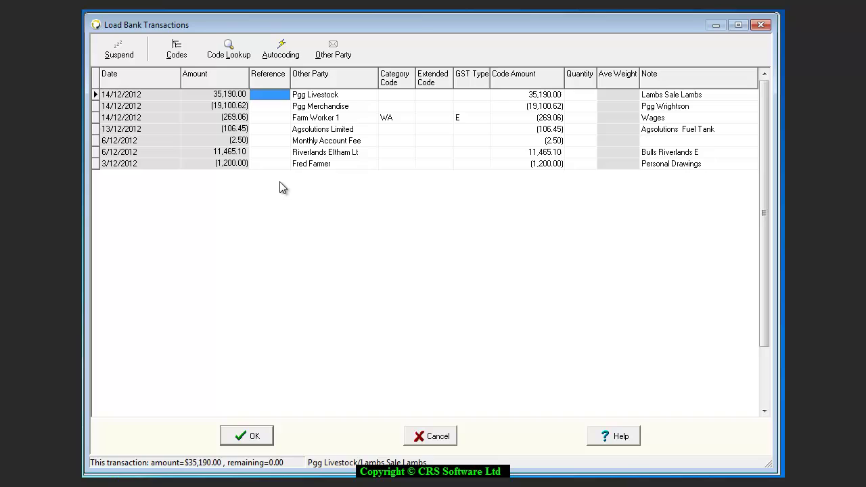
Change the other party of the Monthly Account Fee transaction to The Bank.
left_click(371, 140)
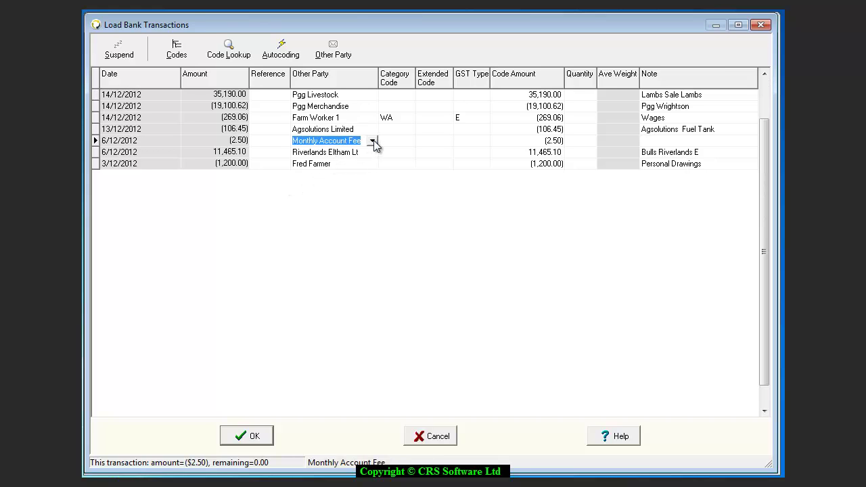
left_click(373, 141)
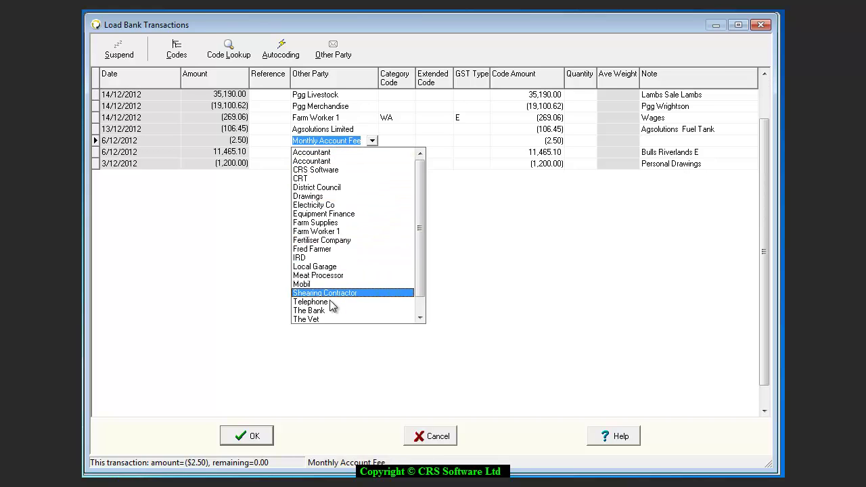
left_click(330, 310)
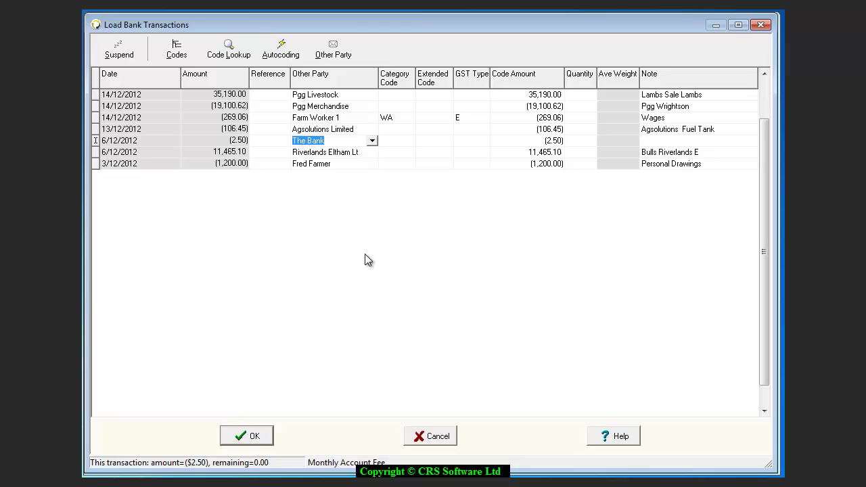
Assign category code PE (Personal) to the 3/12/2012 Personal Drawings transaction.
left_click(396, 164)
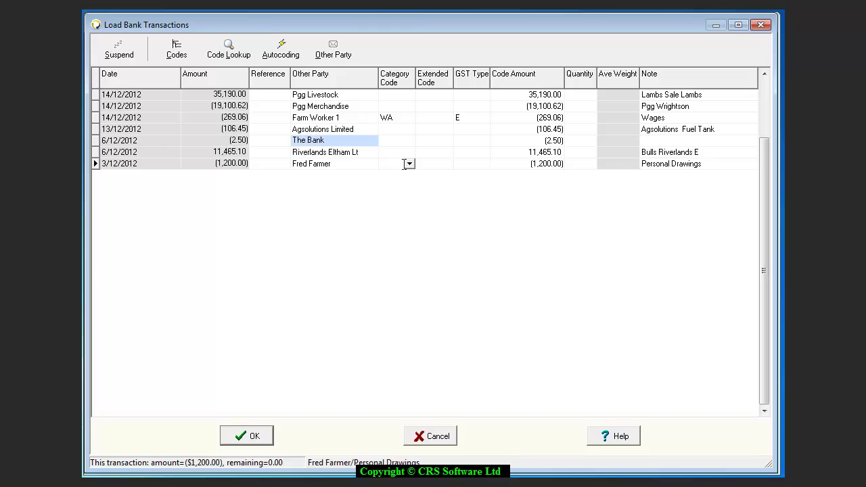
left_click(409, 164)
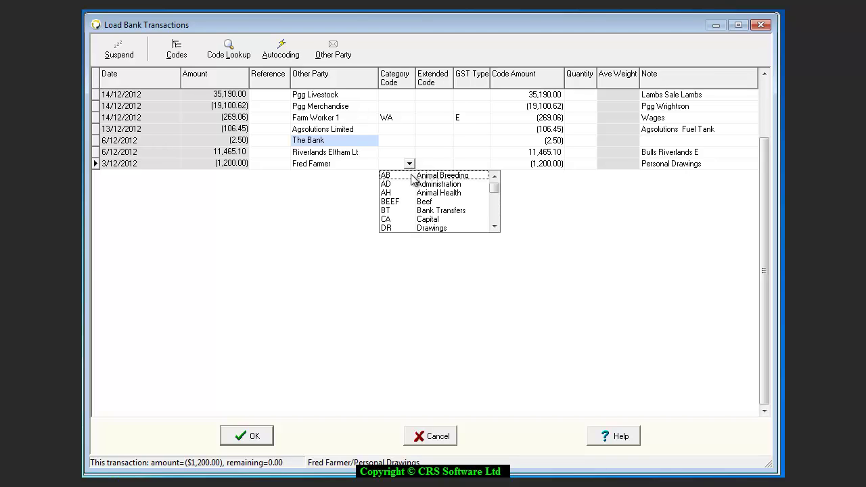
left_click(495, 228)
left_click(494, 227)
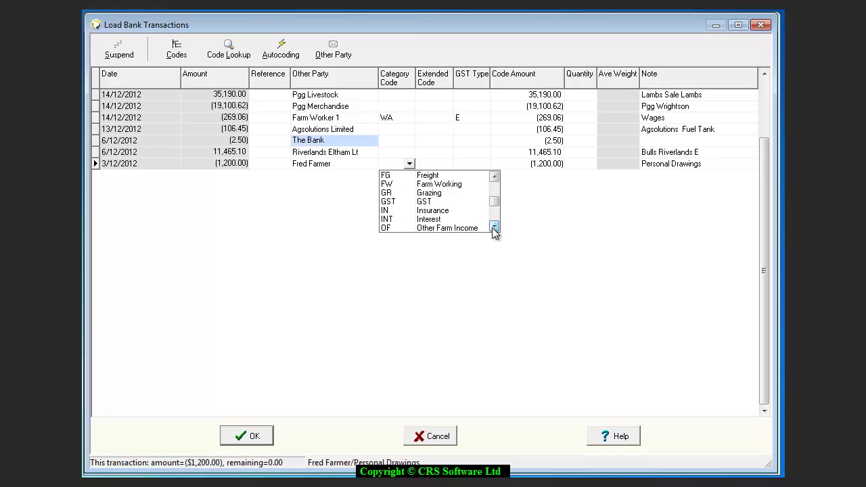
left_click(495, 227)
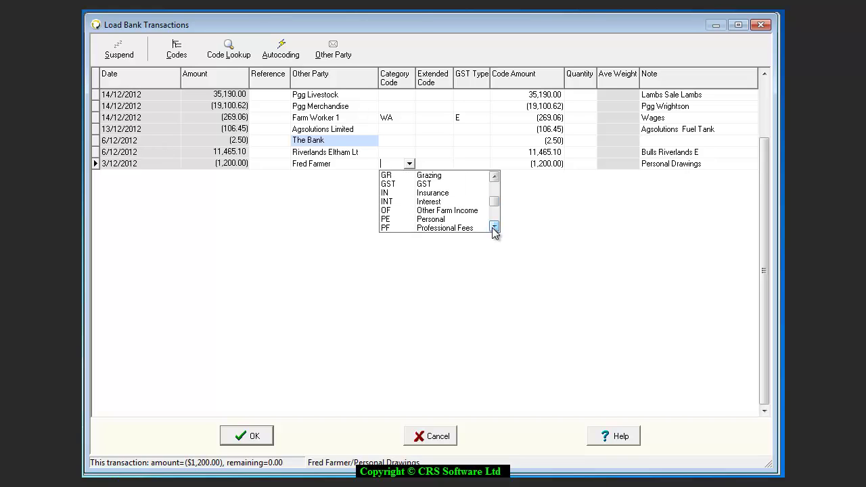
left_click(431, 219)
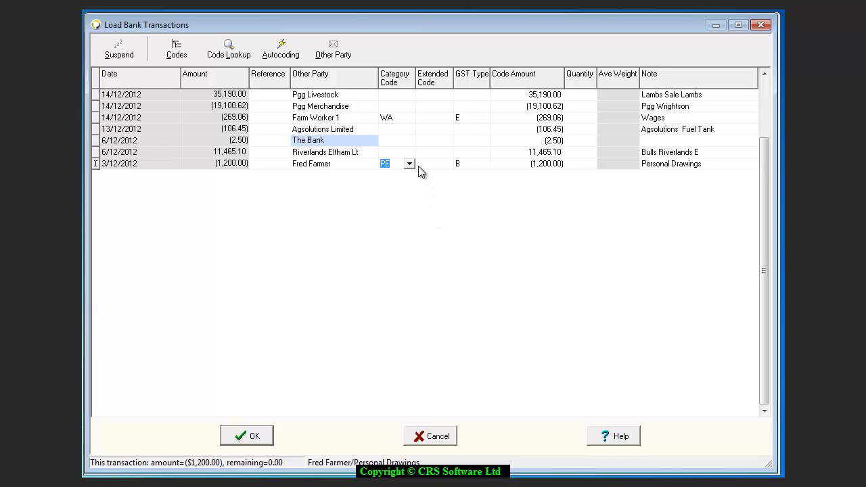
Assign category code VH (Vehicle Expenses) to the Agsolutions Limited transaction.
left_click(399, 129)
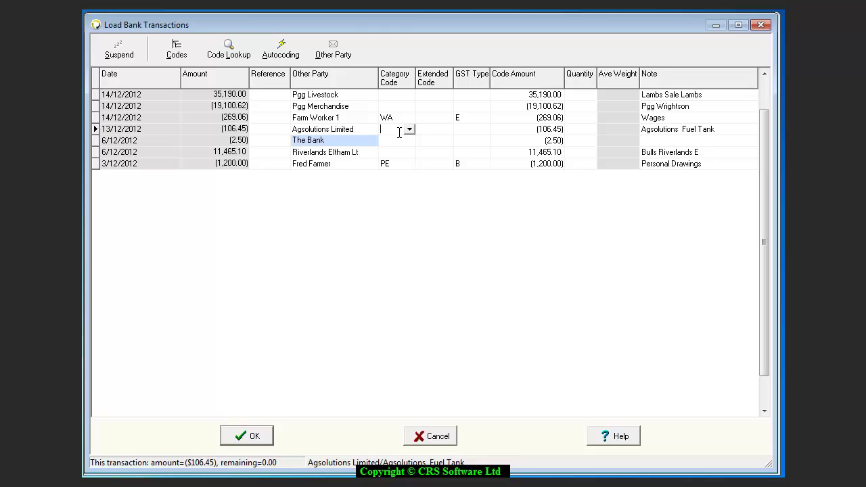
type("VH")
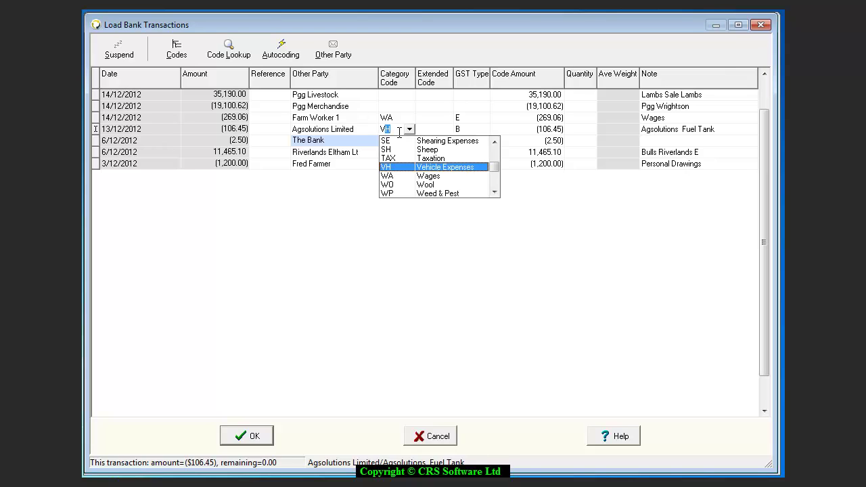
left_click(394, 168)
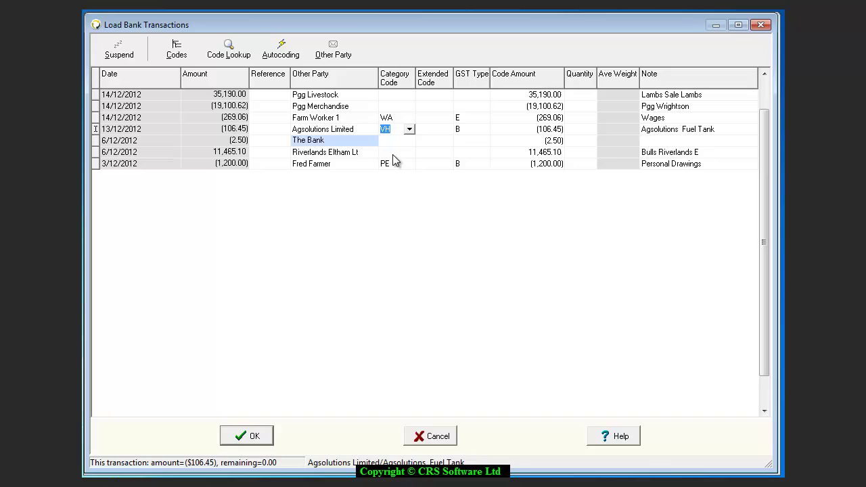
Code the Riverlands Eltham Lt transaction as BEEF with extended code B2 and a quantity of 10.
left_click(393, 153)
type("BEEF")
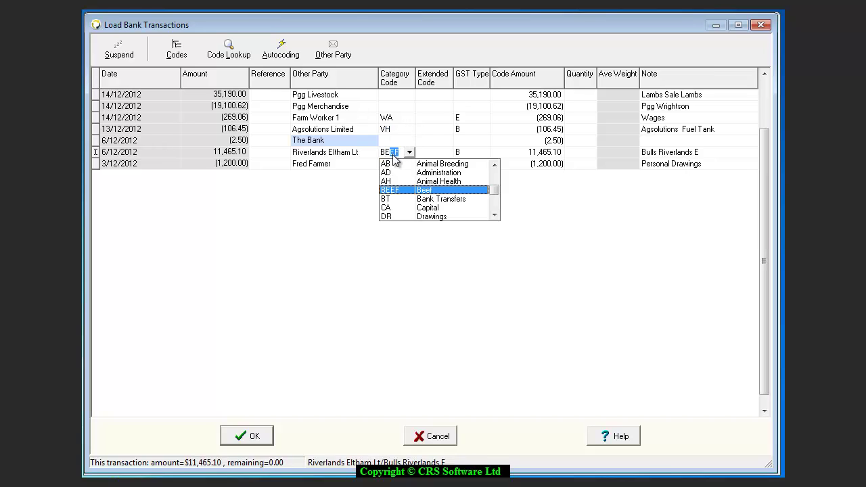
key("Tab")
type("B2")
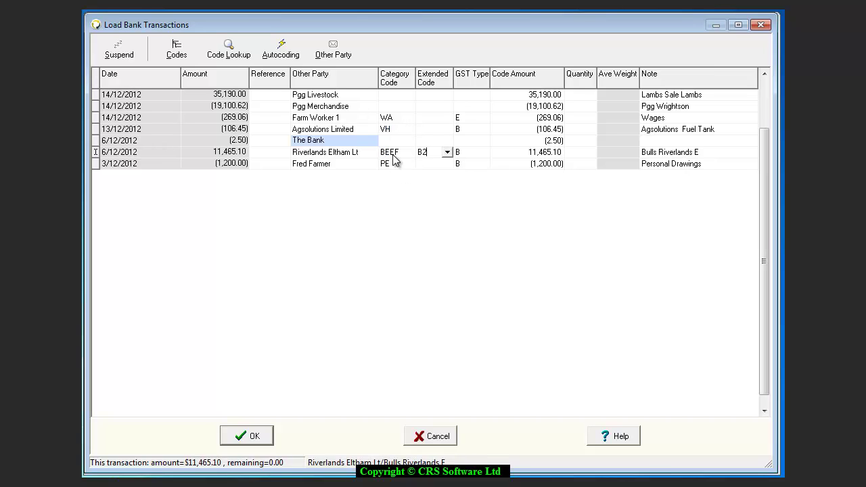
key("Tab")
key("Tab")
key("Tab")
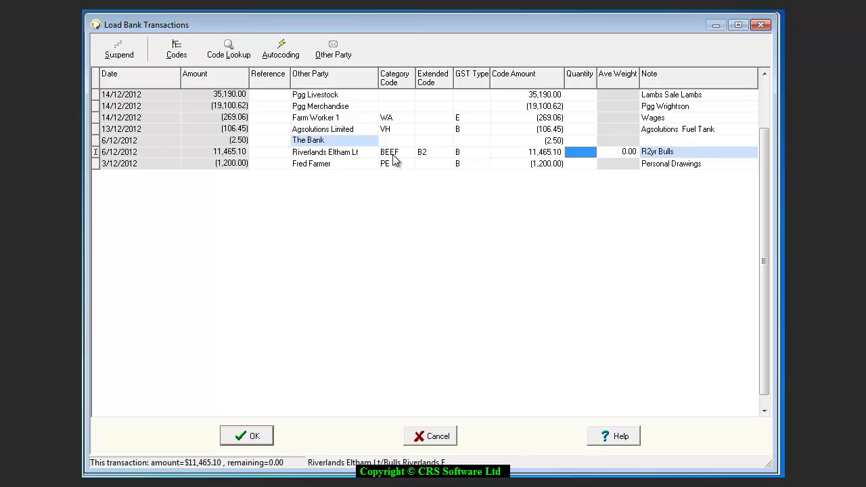
type("10")
Code the Pgg Livestock transaction as SH (Sheep) with extended code SL (Sale Lambs) and a quantity of 612.
left_click(391, 95)
type("sh")
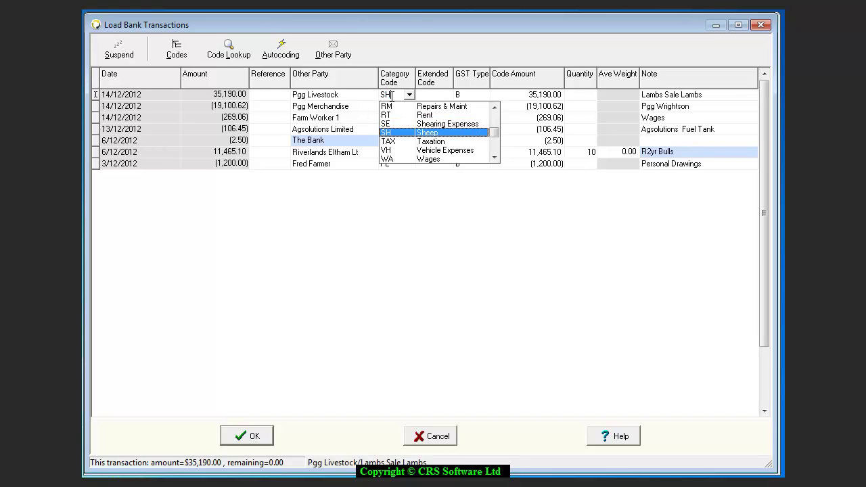
key("Tab")
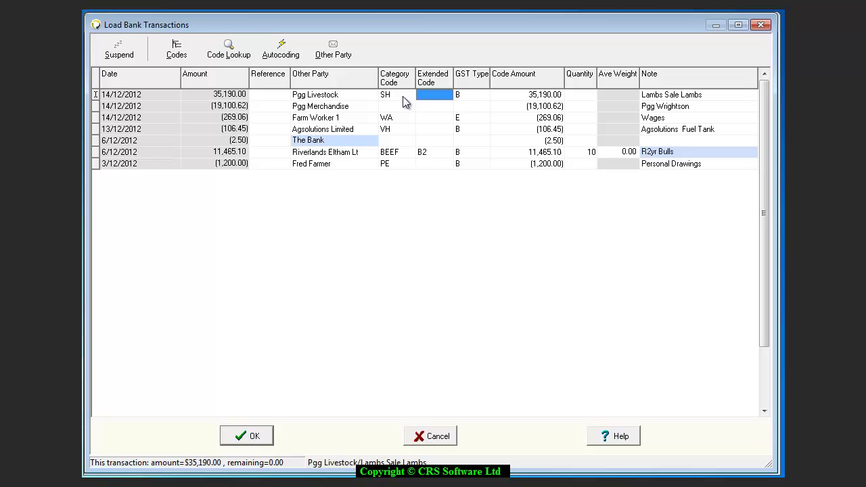
left_click(446, 97)
left_click(447, 94)
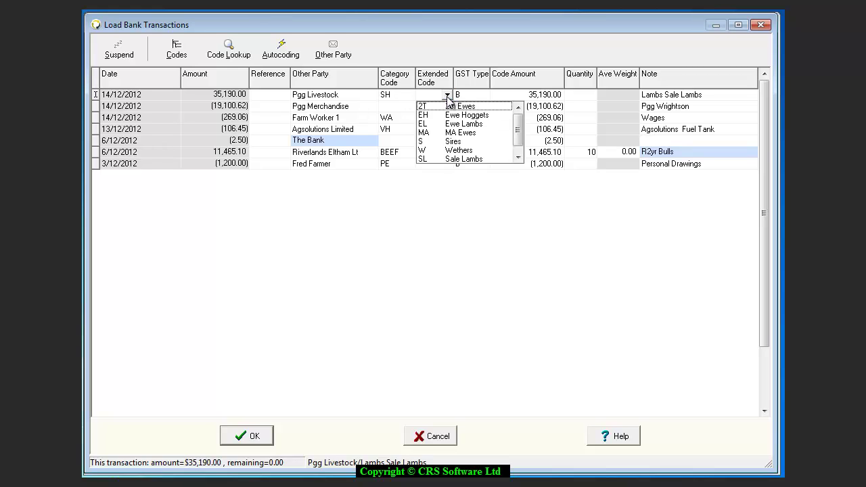
left_click(447, 159)
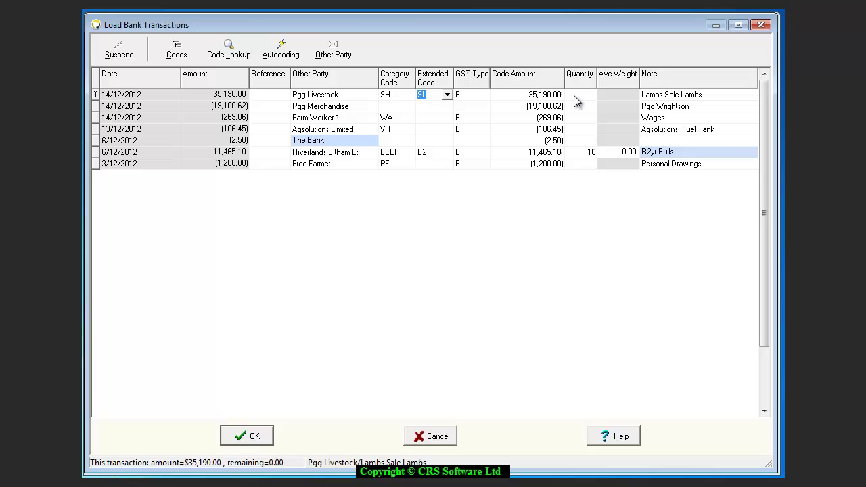
left_click(575, 95)
type("612")
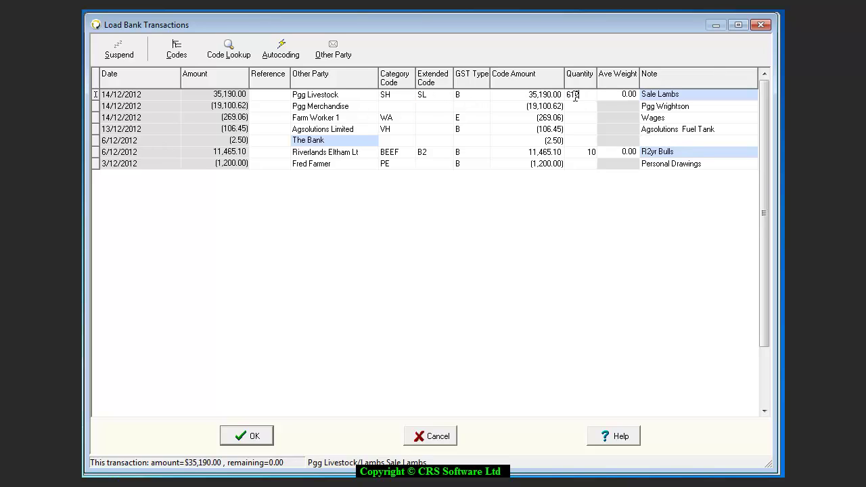
key("Tab")
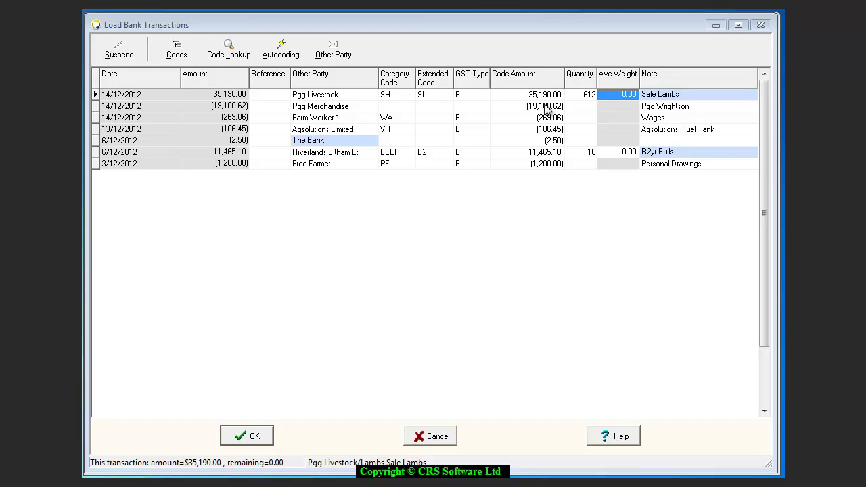
Suspend the bank transaction load, saving the changes, and resume it by continuing with the saved work.
left_click(133, 58)
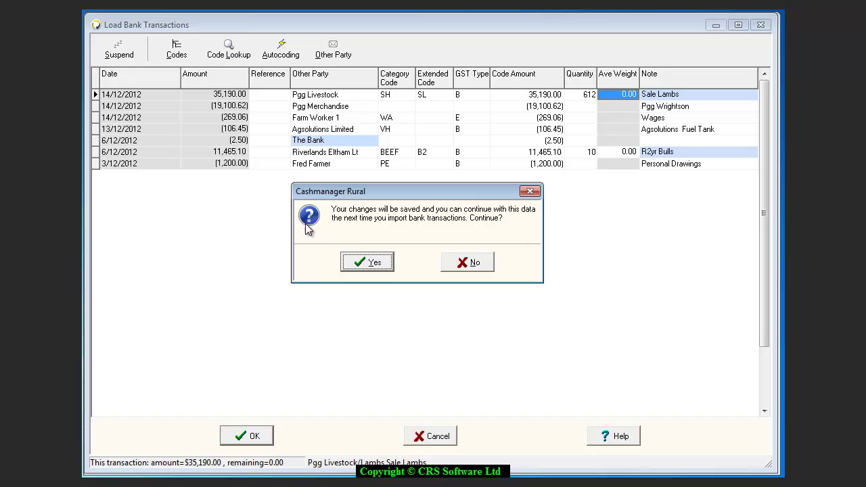
left_click(375, 263)
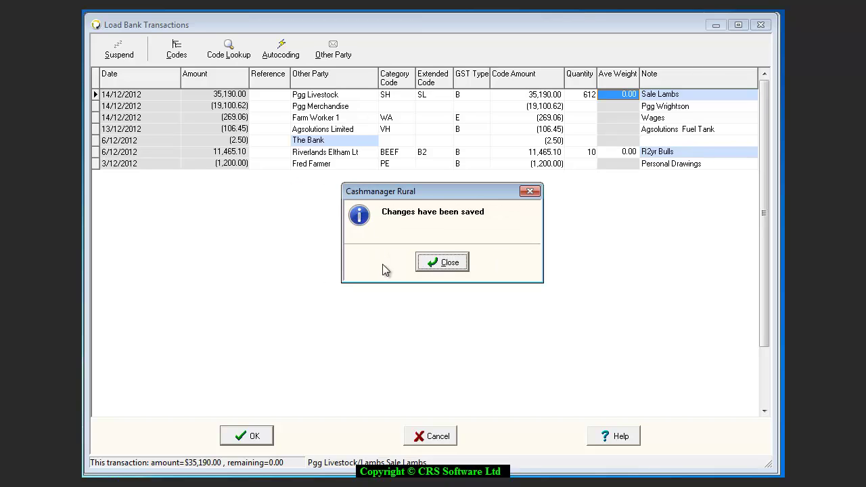
left_click(445, 267)
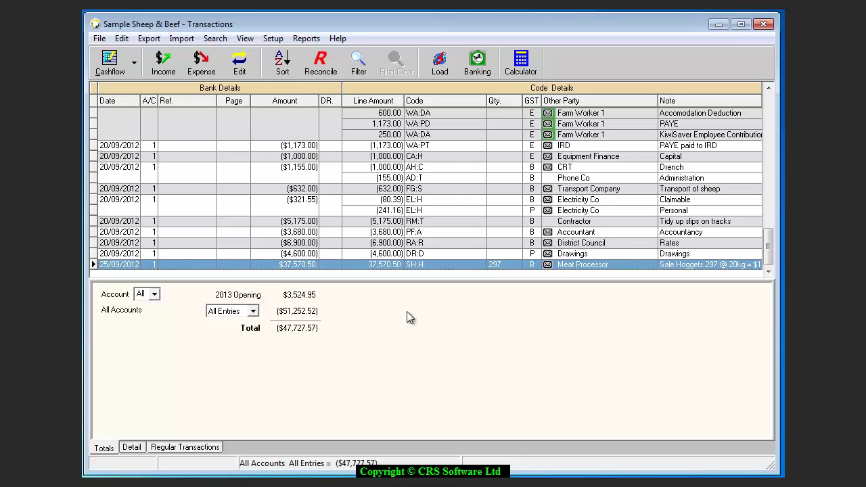
left_click(439, 64)
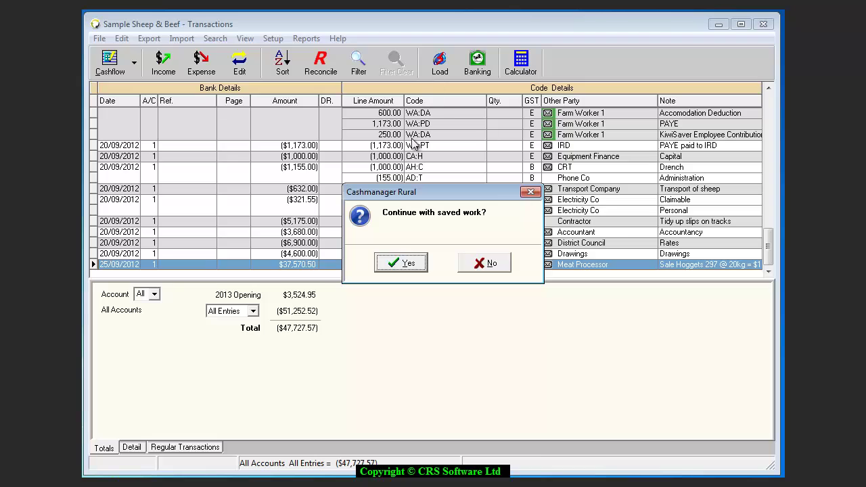
left_click(408, 265)
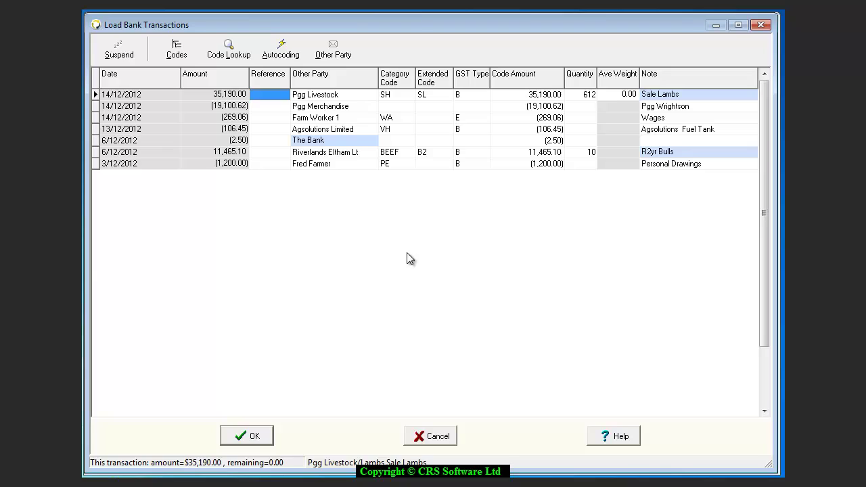
Code the Pgg Merchandise transaction as FE with extended code S (Super) and set its note to Deferred Fert.
left_click(402, 106)
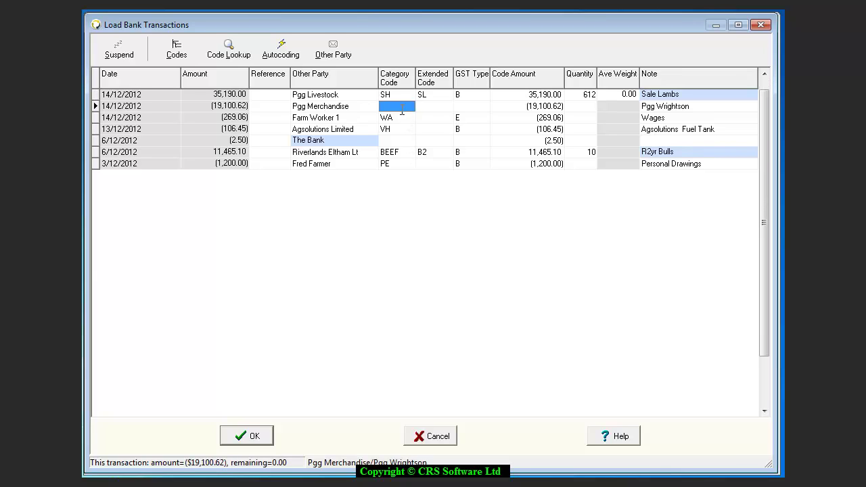
type("FE")
key("Tab")
type("S")
key("Up")
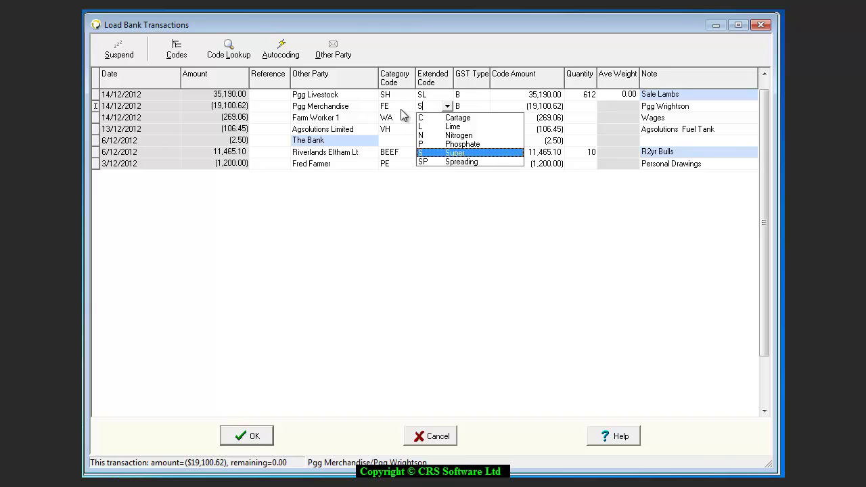
key("Tab")
key("Tab")
key("Tab")
key("Tab")
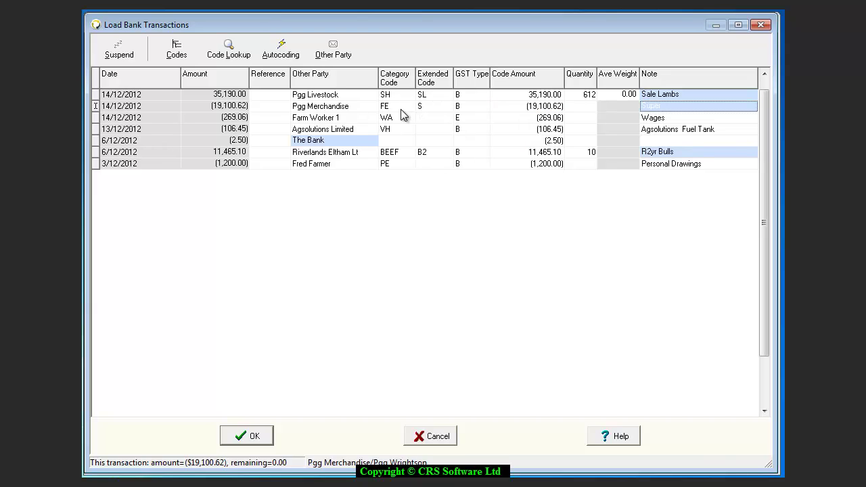
type("Def")
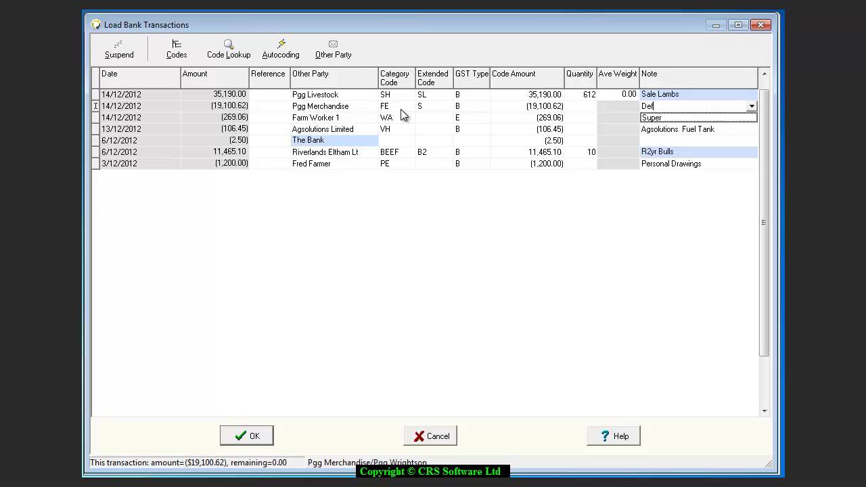
type("erred Fert")
key("Tab")
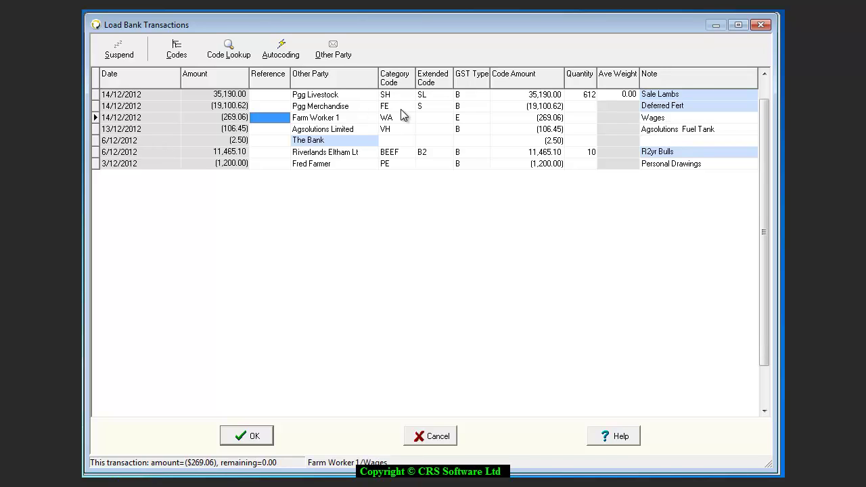
Code The Bank transaction as AD (Administration) with extended code B (Bank Charges), and accept the coded transactions into the cashbook.
left_click(407, 141)
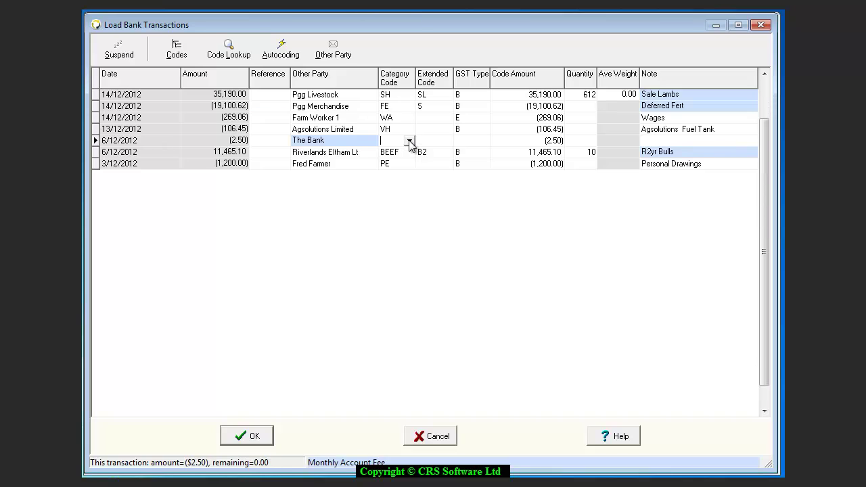
left_click(410, 141)
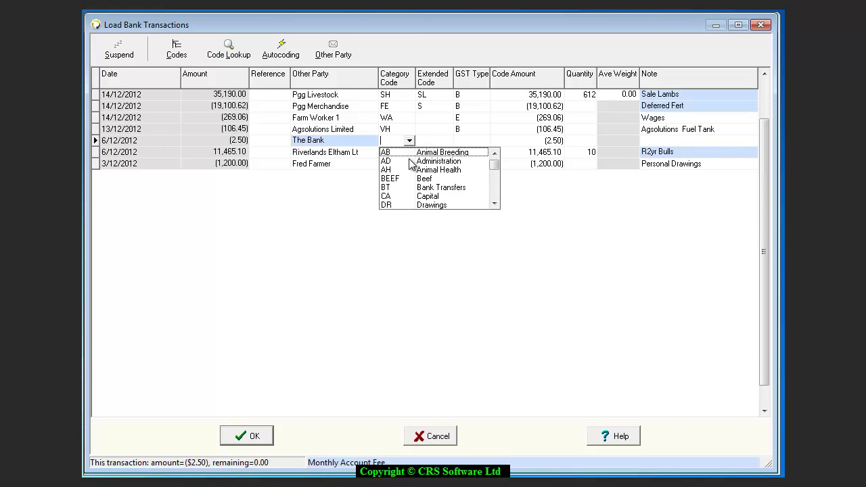
left_click(412, 161)
left_click(450, 142)
left_click(448, 140)
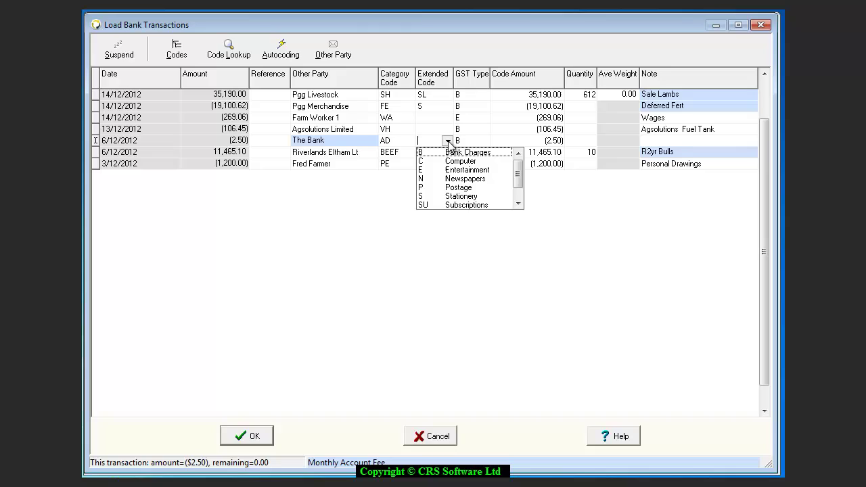
left_click(450, 153)
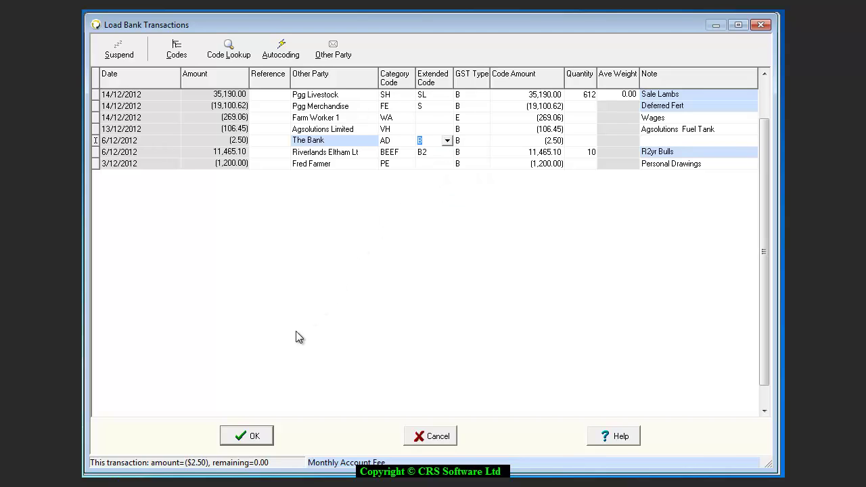
left_click(249, 435)
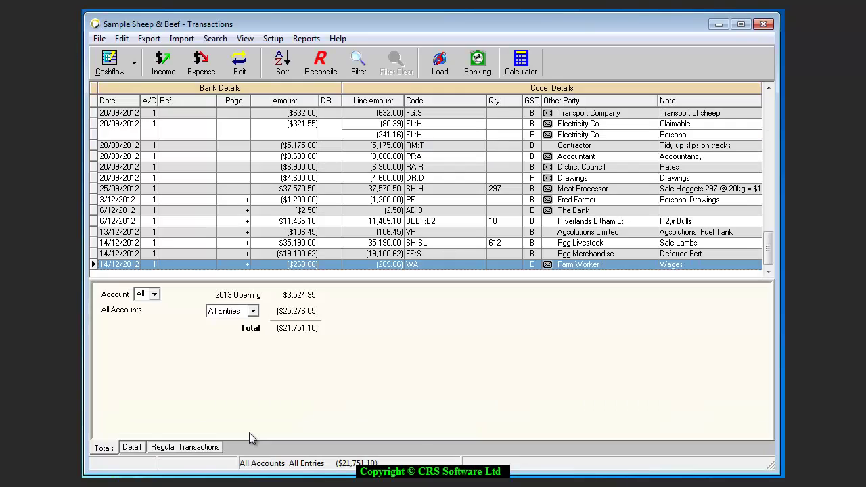